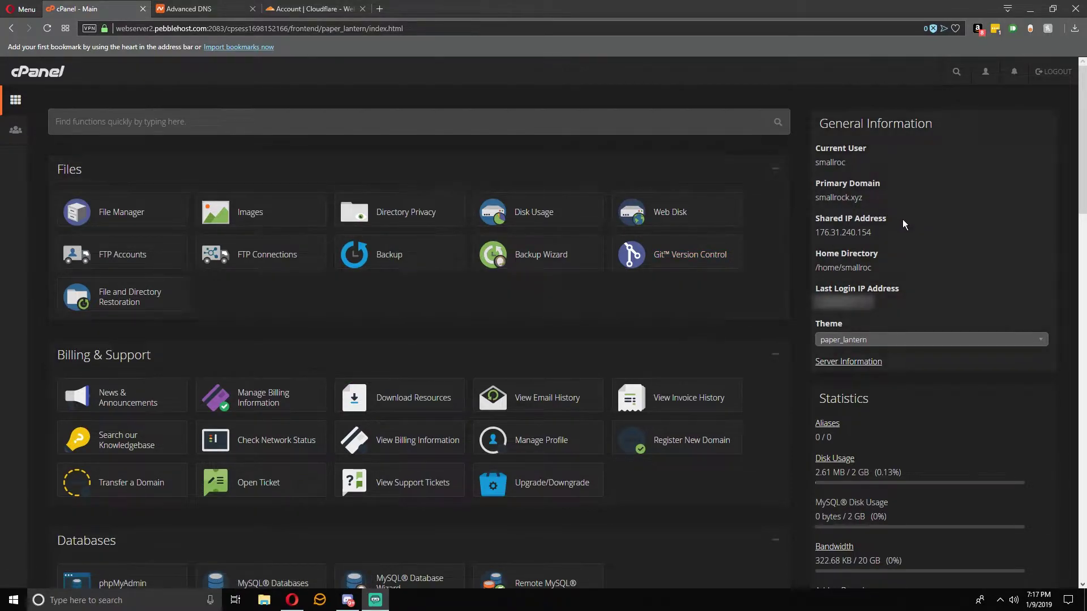
Copy the shared IP address 176.31.240.154 from cPanel's General Information
left_click_drag(893, 233, 810, 237)
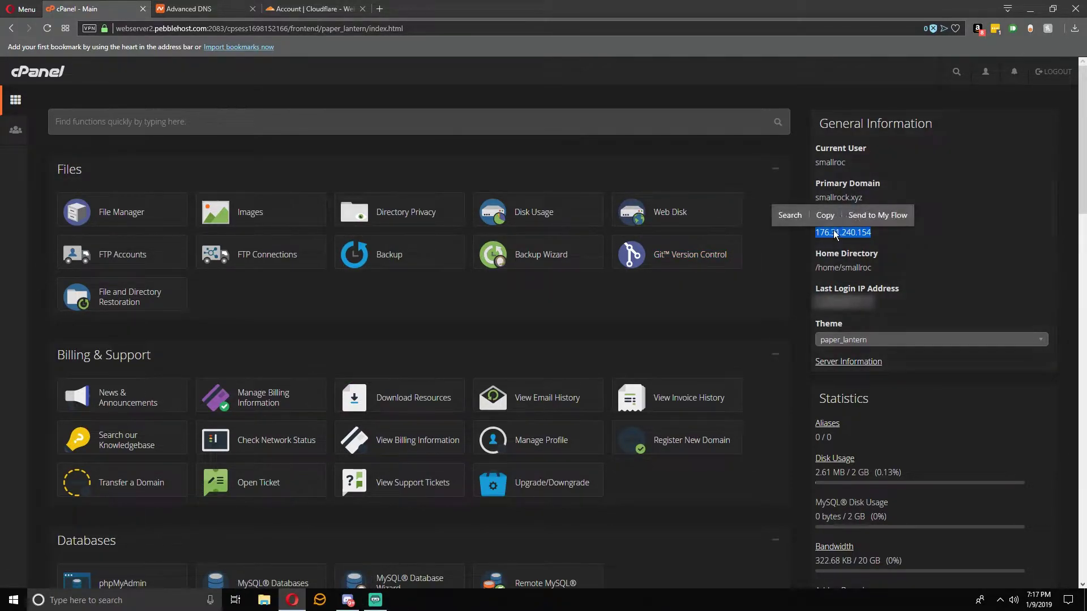
right_click(836, 233)
left_click(867, 274)
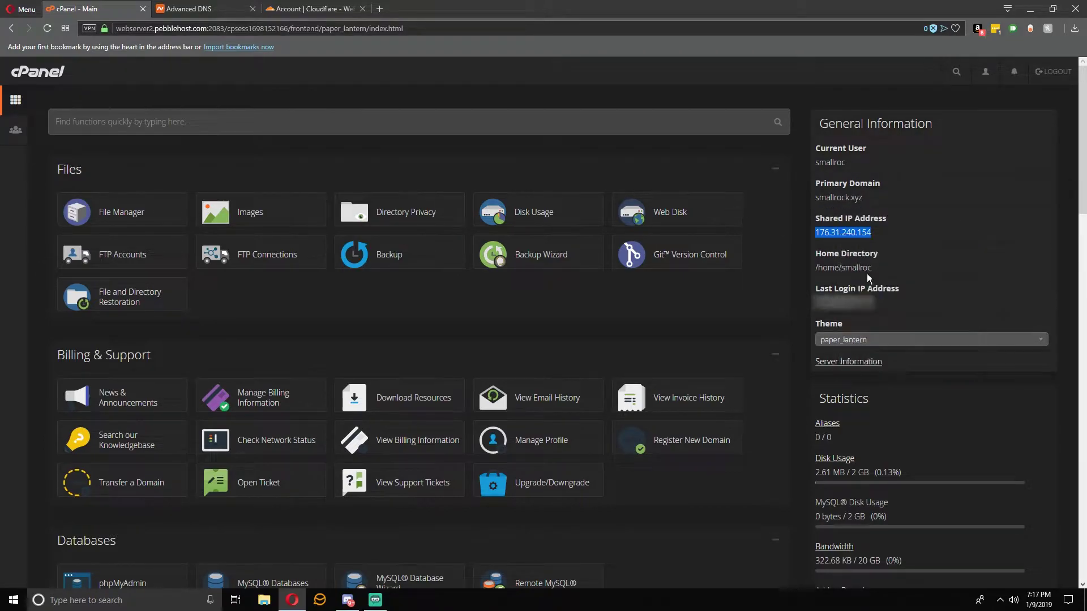
left_click(907, 228)
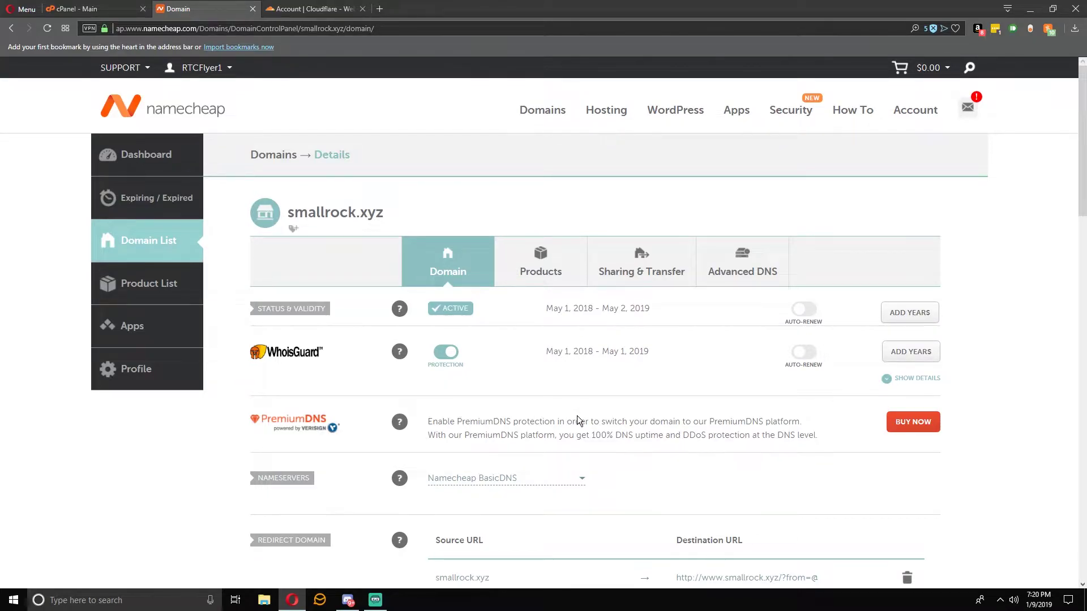
Change smallrock.xyz's Namecheap nameservers from Namecheap BasicDNS to Custom DNS
scroll(576, 415, "down", 1)
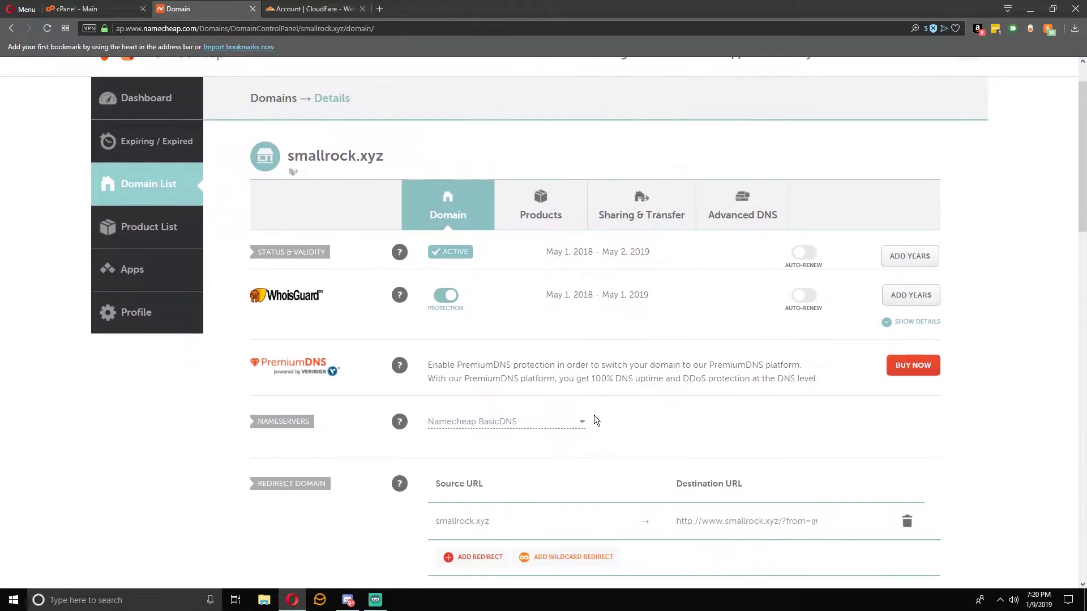
left_click(515, 429)
left_click(507, 484)
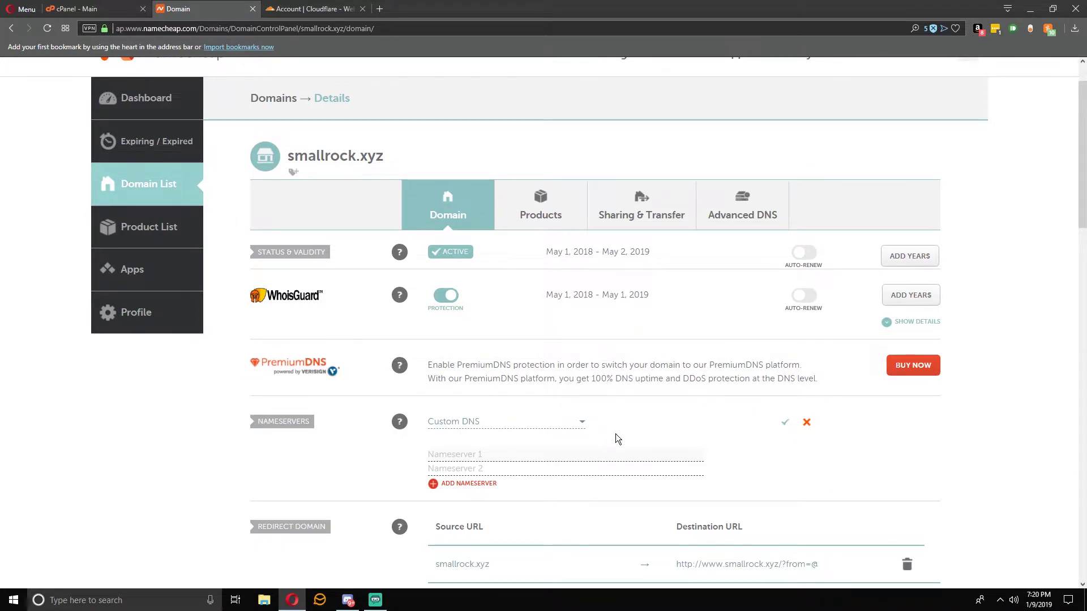
left_click(321, 7)
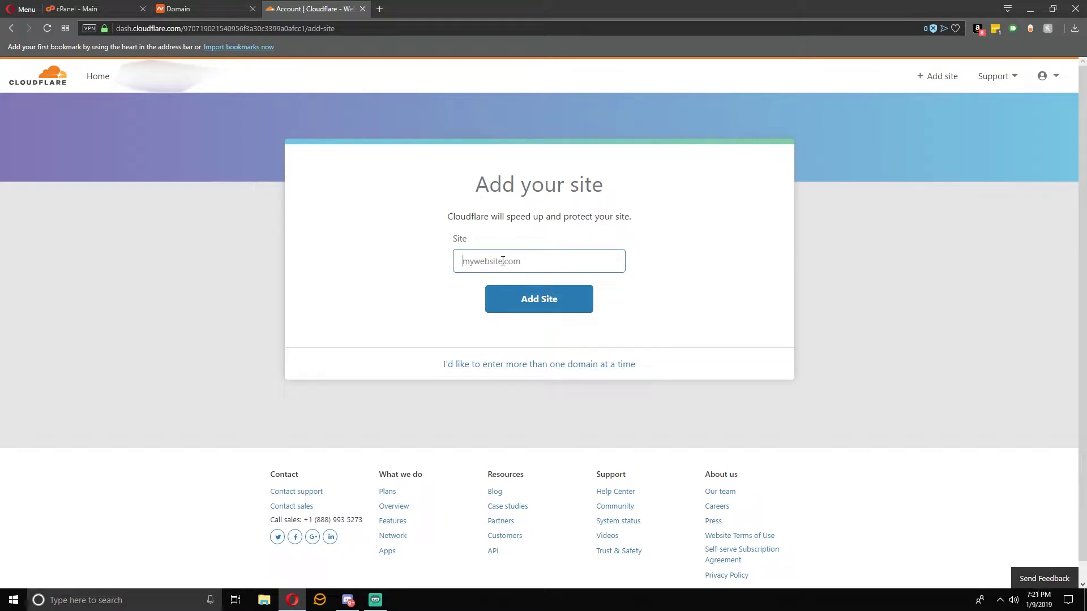
Add smallrock.xyz as a new Cloudflare site on the Free plan
type("smallr")
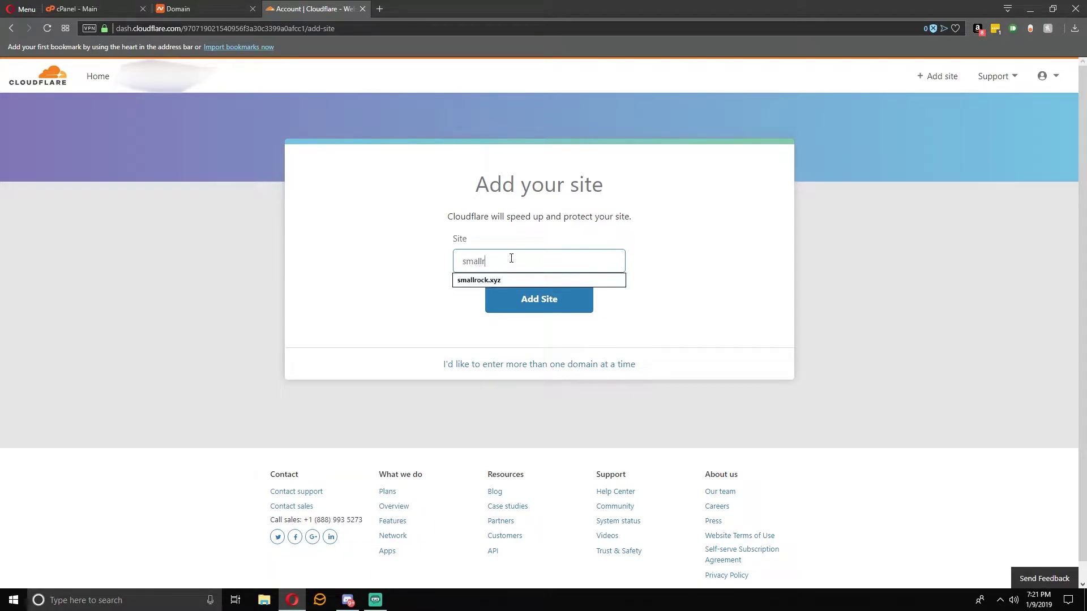
type("ock.xyz")
left_click(487, 280)
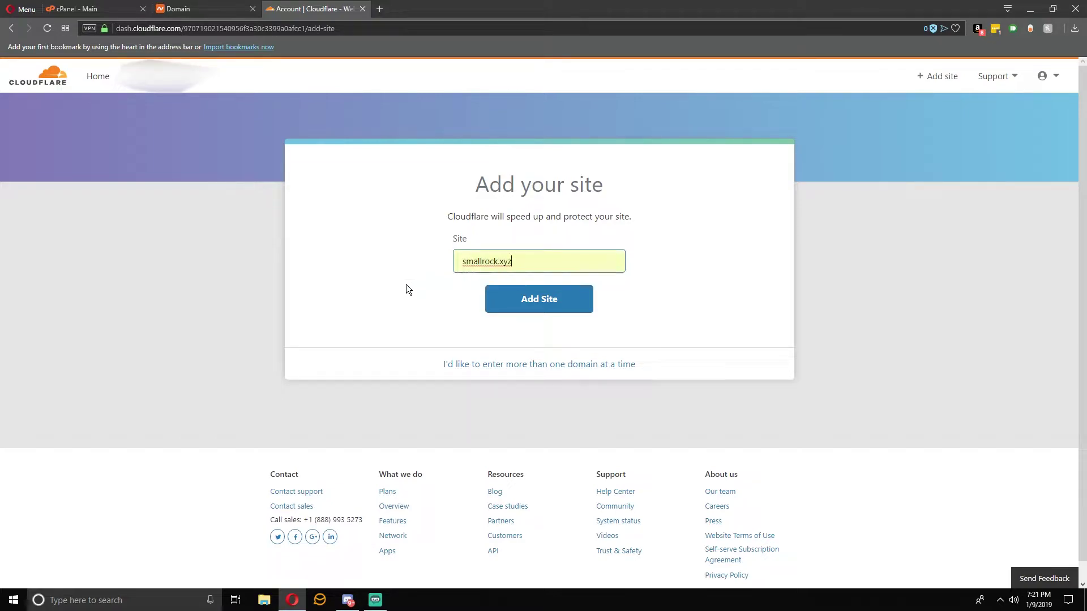
left_click(549, 305)
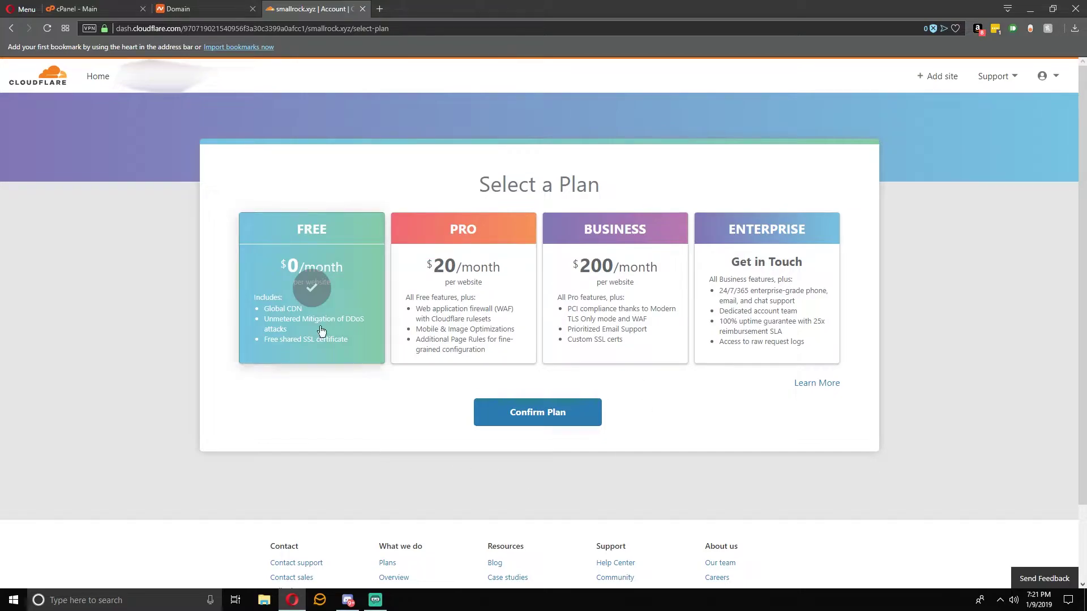
left_click(575, 420)
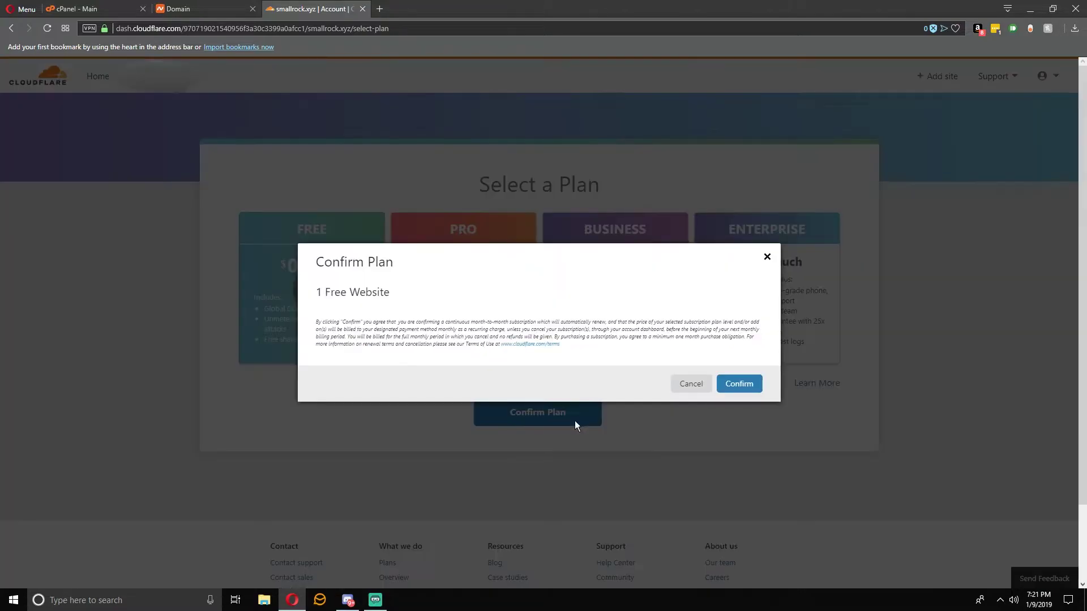
left_click(742, 385)
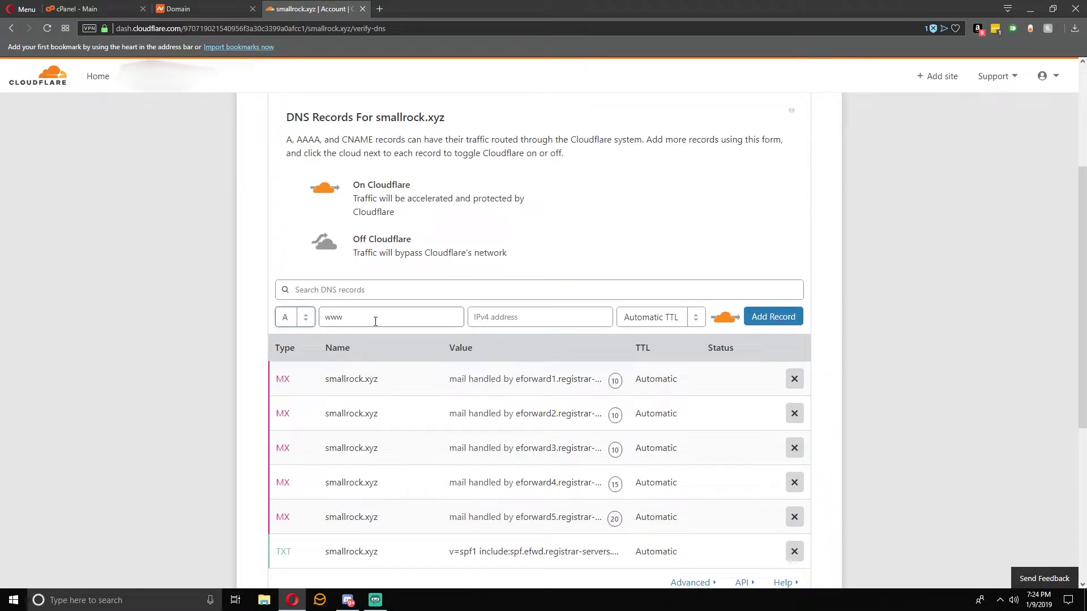
left_click(306, 318)
scroll(293, 407, "down", 5)
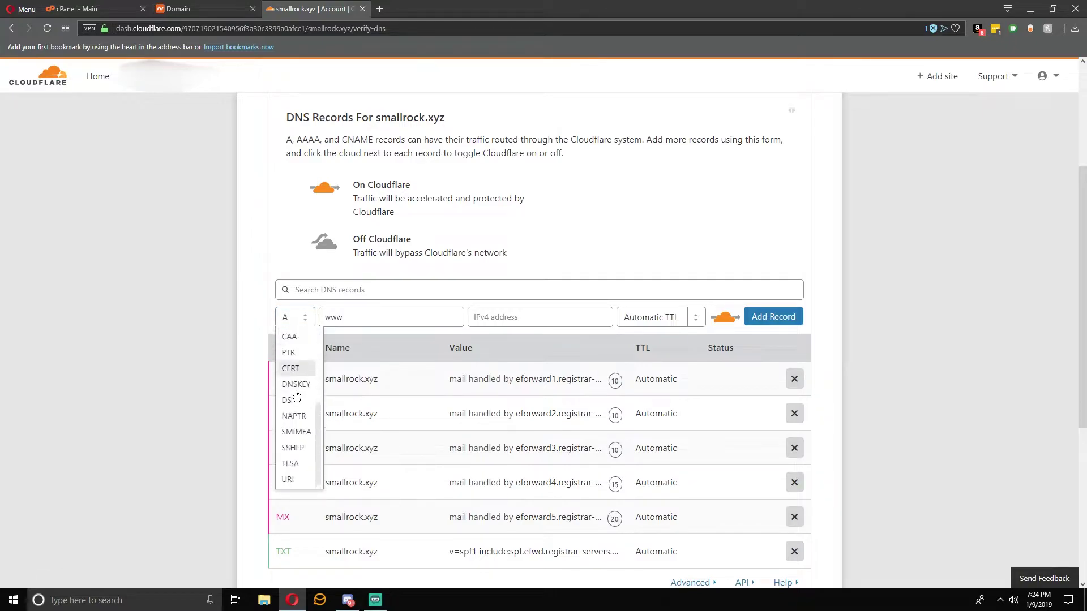
scroll(292, 441, "up", 5)
scroll(291, 478, "down", 6)
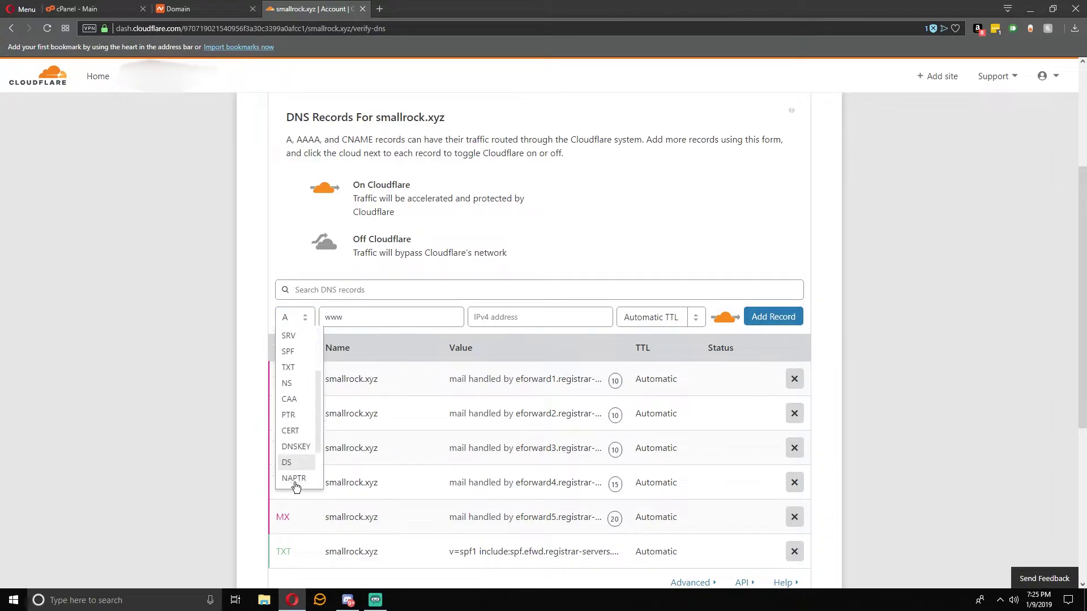
scroll(293, 481, "up", 6)
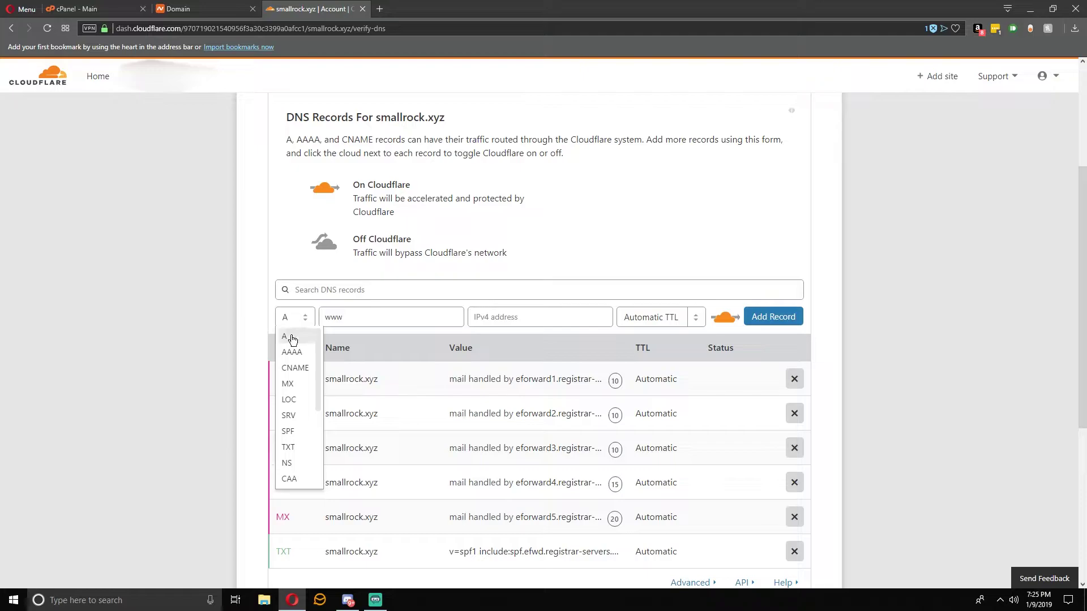
left_click(314, 331)
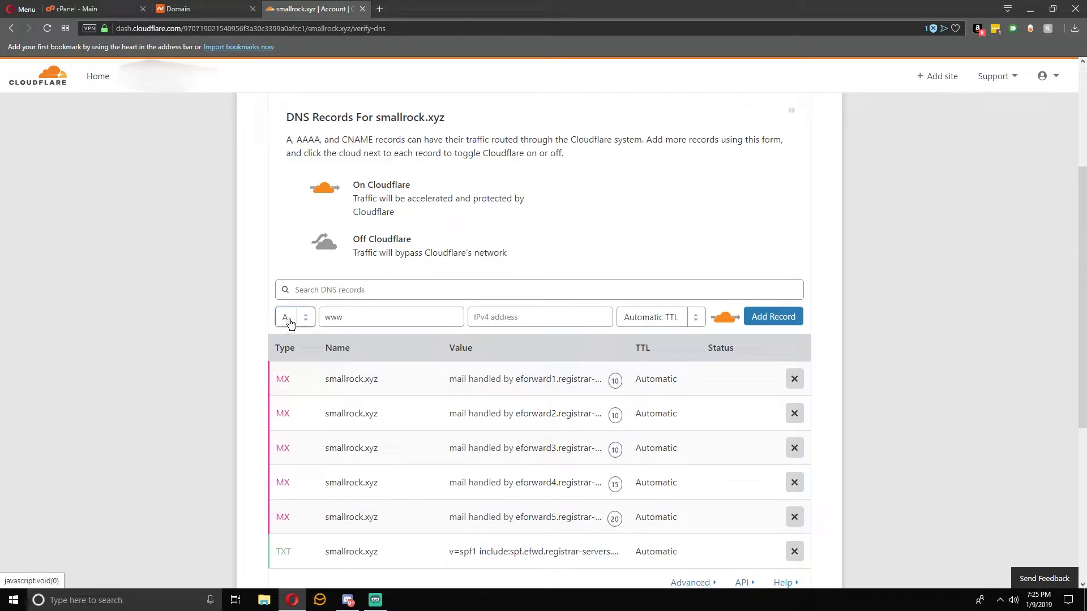
left_click(377, 318)
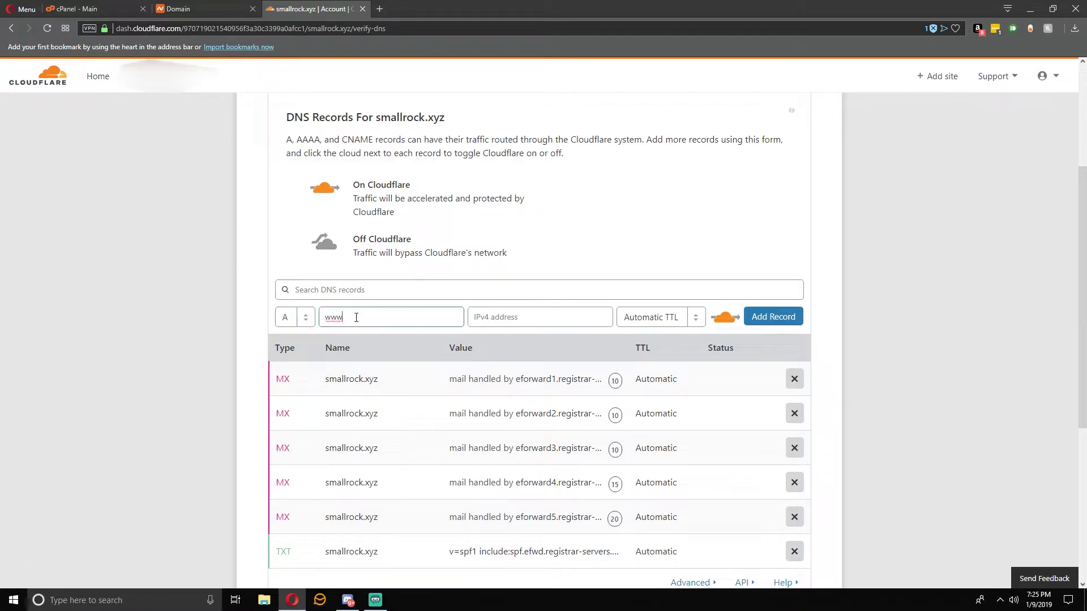
Paste 176.31.240.154 as the IPv4 address, checking it against cPanel, and add the www record
left_click(508, 318)
right_click(508, 318)
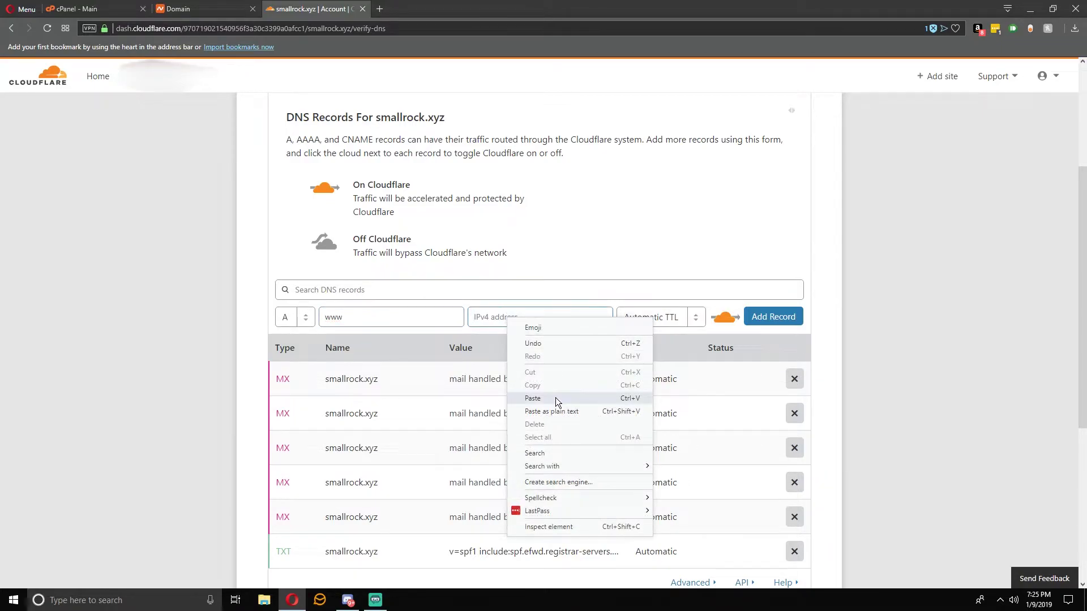
left_click(555, 397)
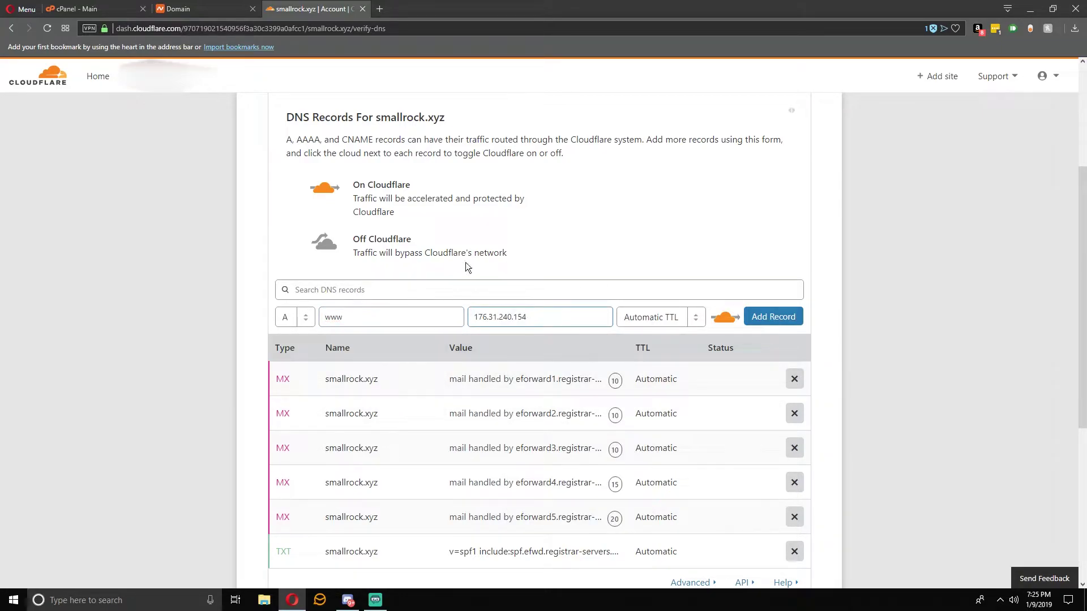
left_click(91, 9)
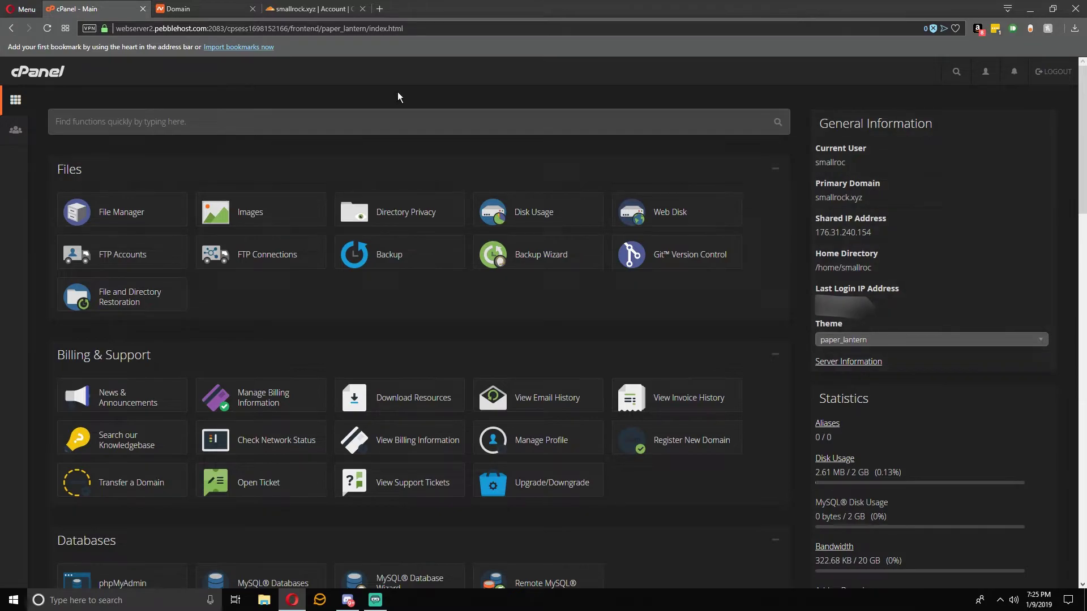
left_click(300, 9)
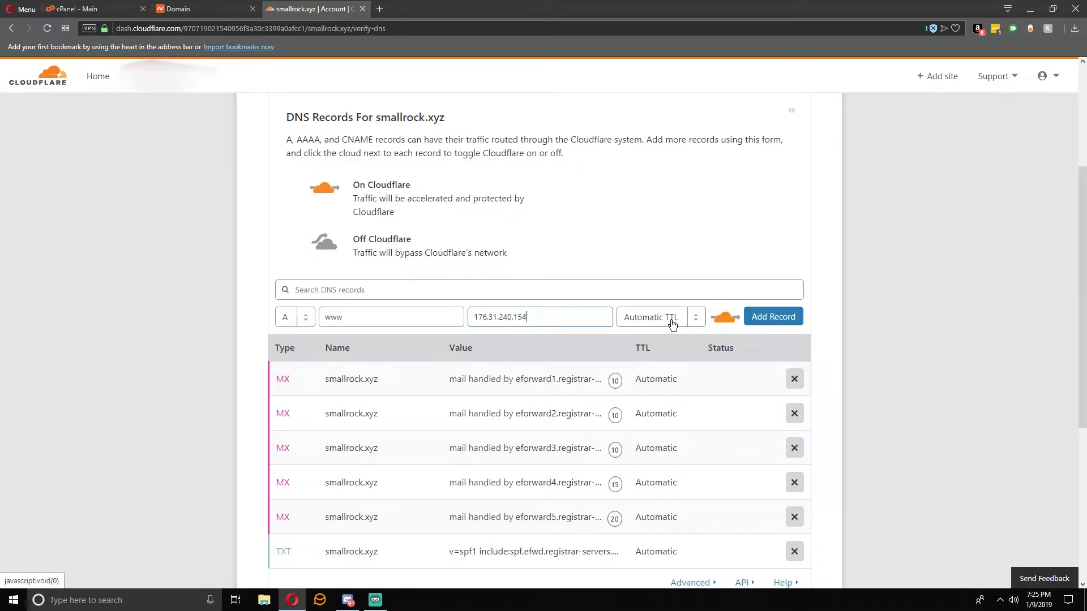
left_click(773, 317)
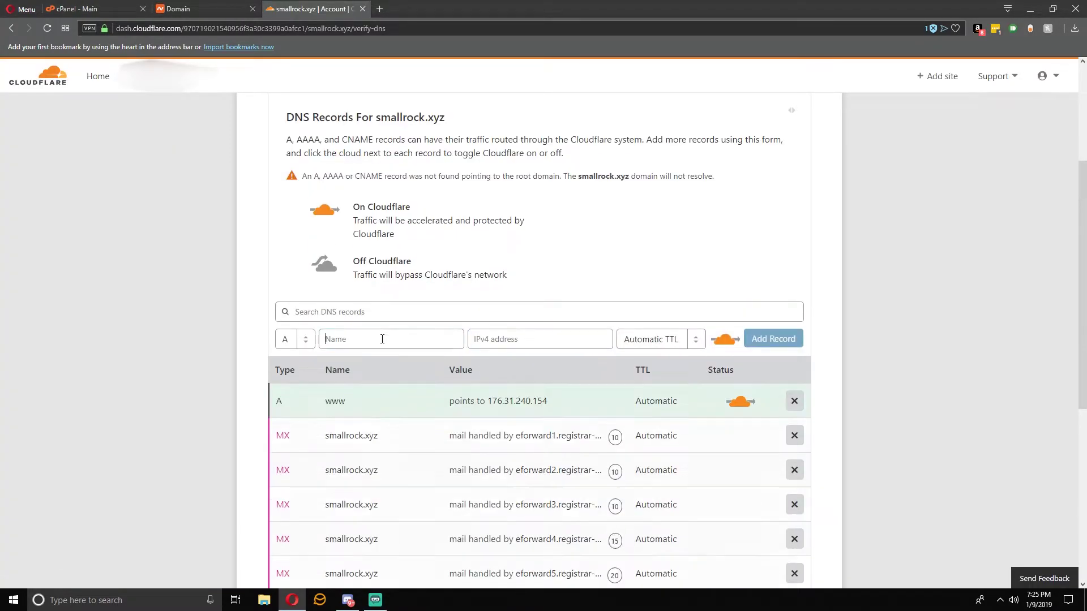
Add an A record named ftp pointing to 176.31.240.154
type("ftp")
scroll(420, 283, "down", 1)
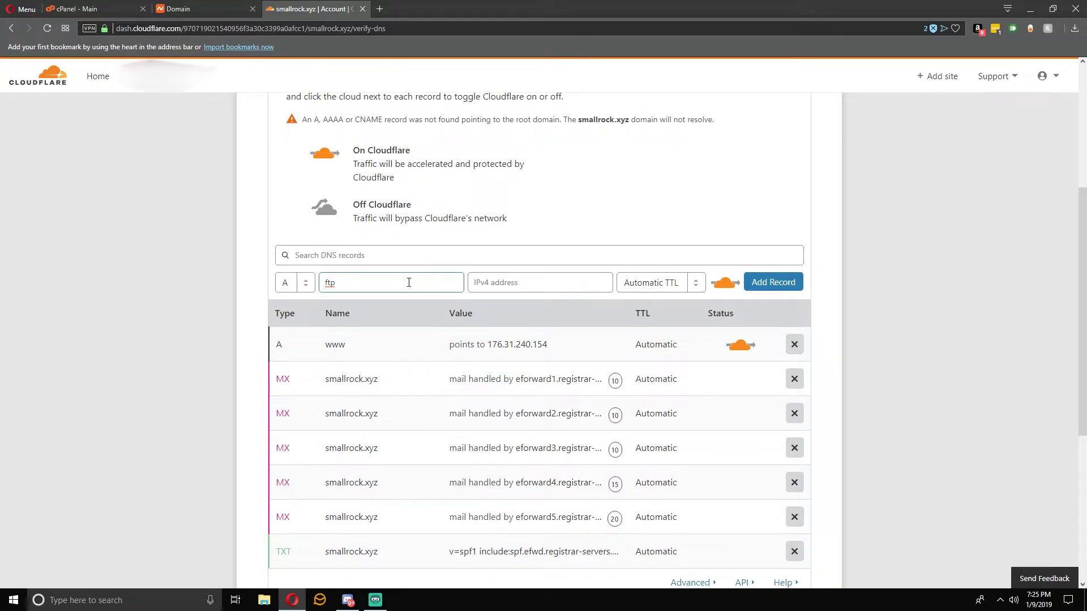
left_click(512, 281)
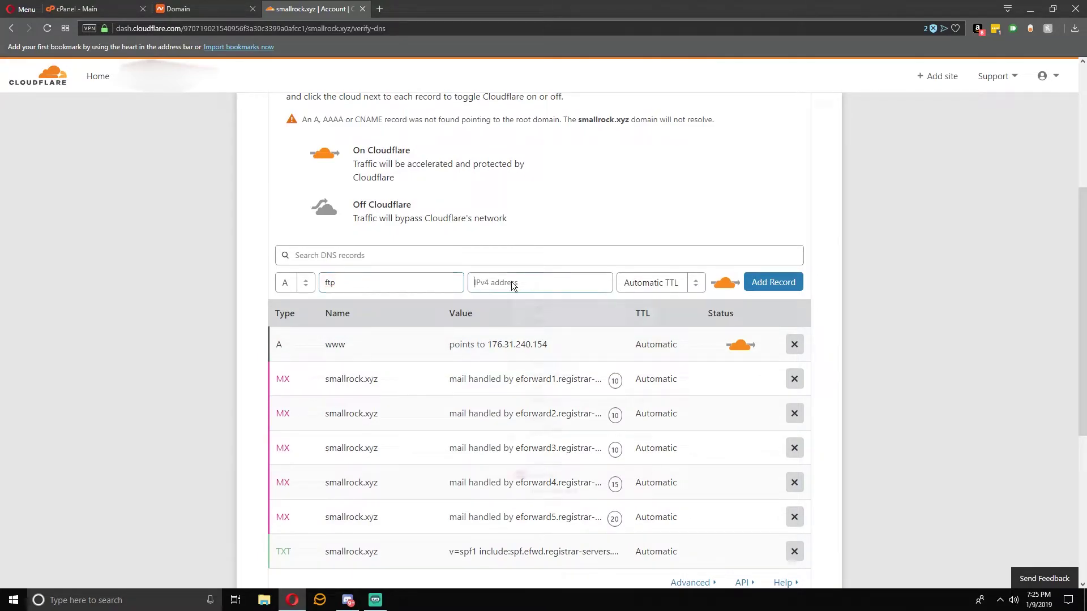
right_click(496, 283)
left_click(563, 365)
left_click(773, 286)
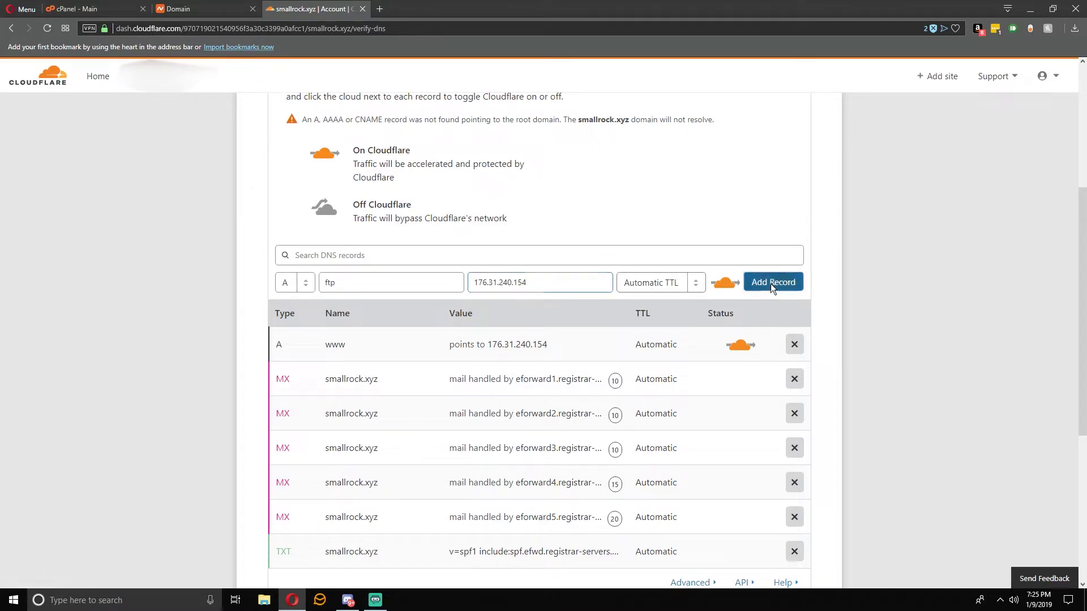
Add a root-domain @ A record to 176.31.240.154 and set the ftp record to DNS only
left_click(384, 286)
type("@")
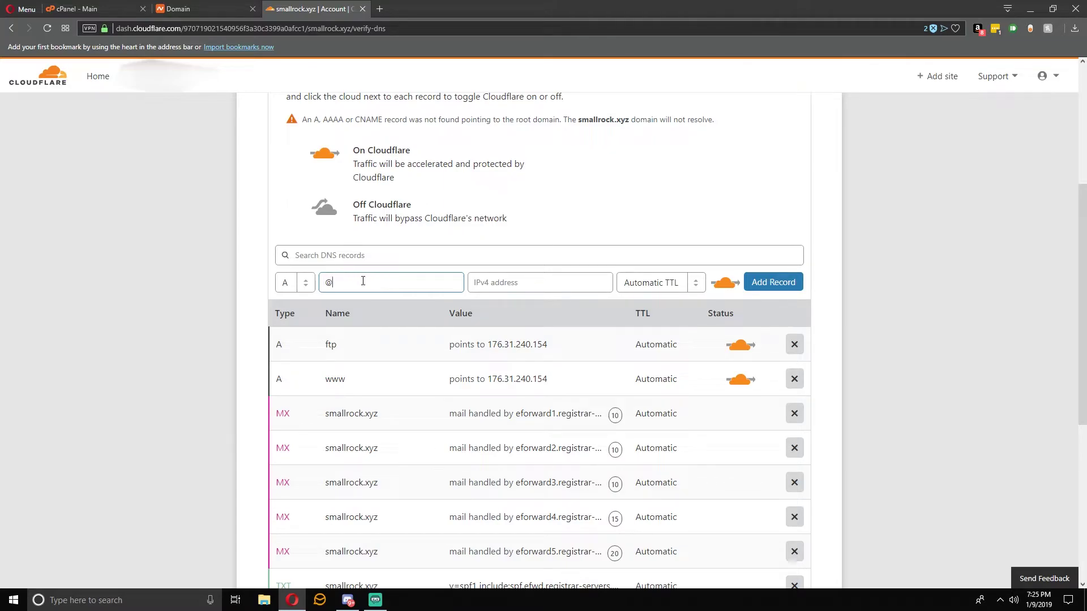
right_click(518, 285)
left_click(586, 375)
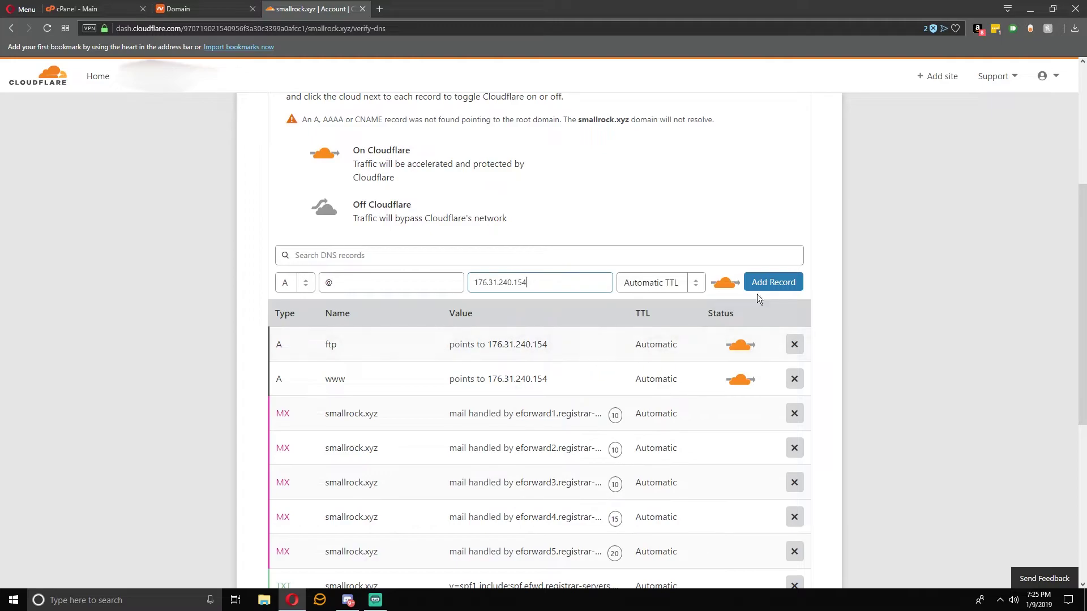
left_click(779, 281)
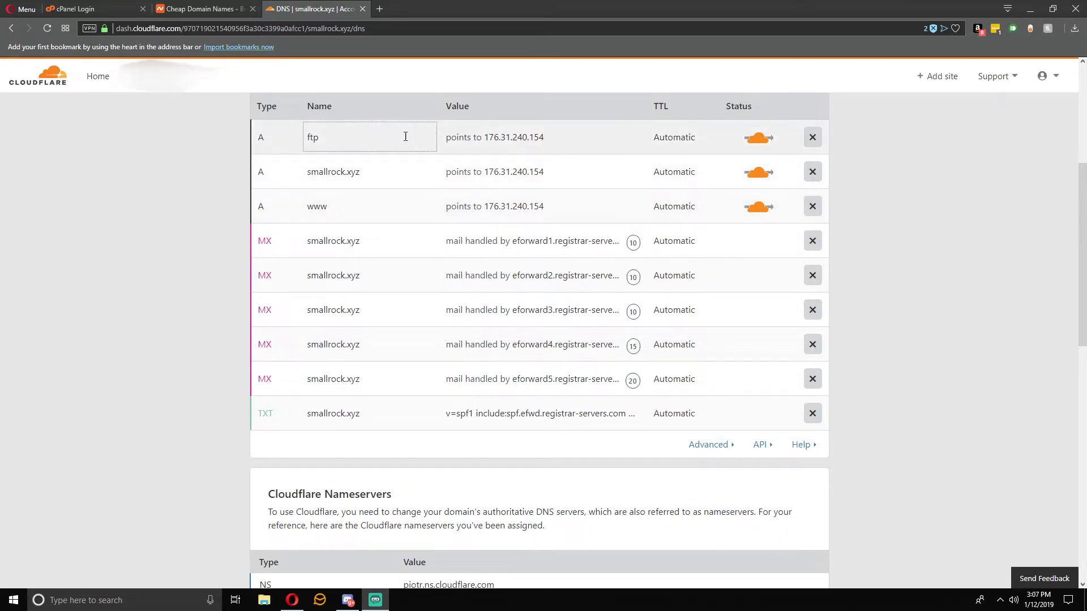
left_click(756, 140)
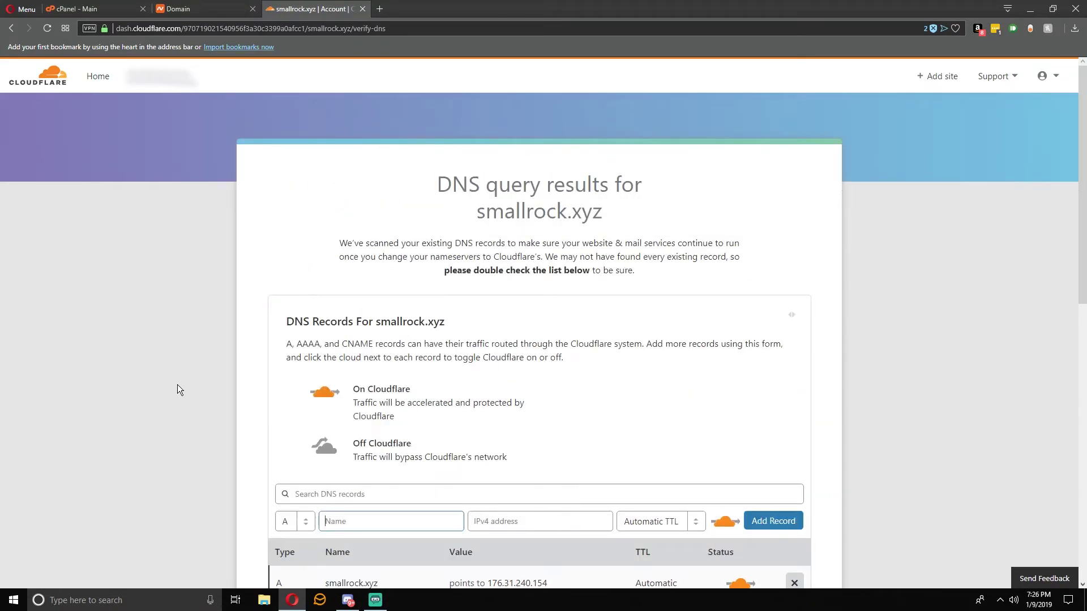
Continue to Cloudflare's nameservers and paste piotr.ns.cloudflare.com into Namecheap's Nameserver 1
scroll(179, 388, "down", 8)
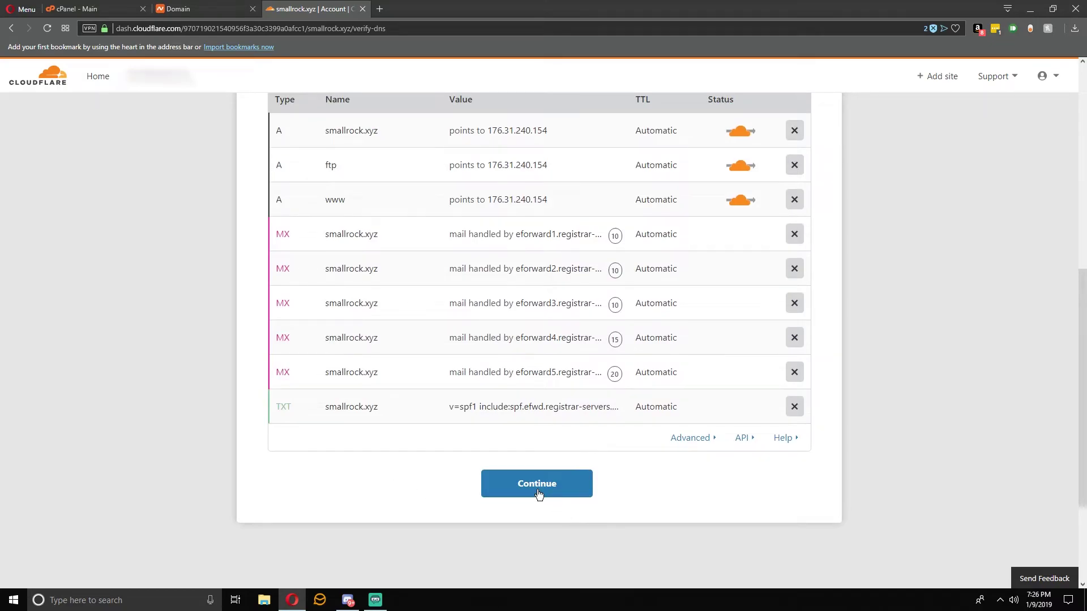
left_click(537, 492)
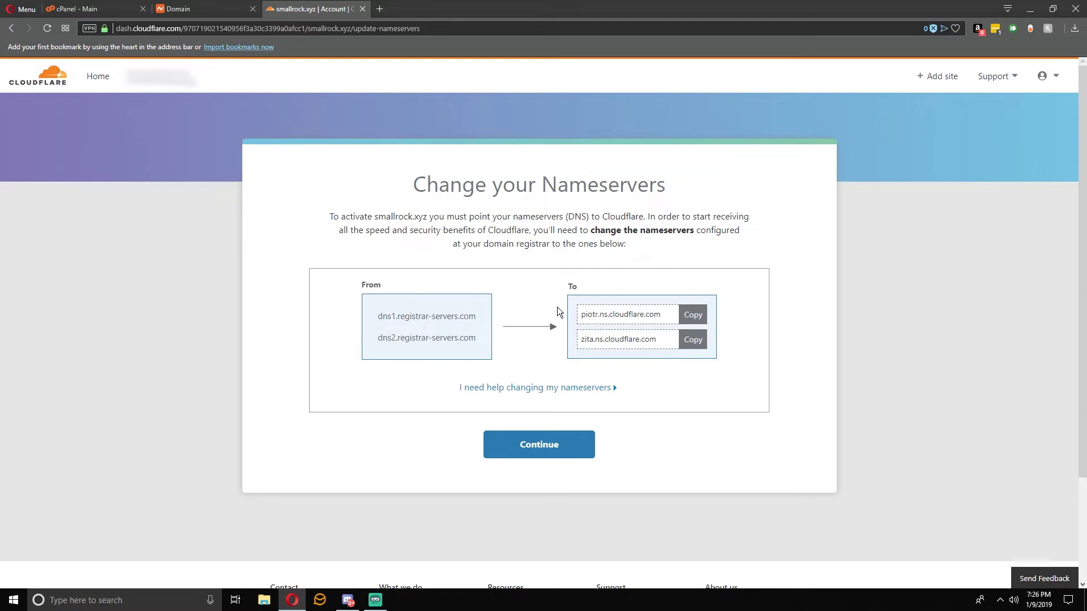
left_click(179, 8)
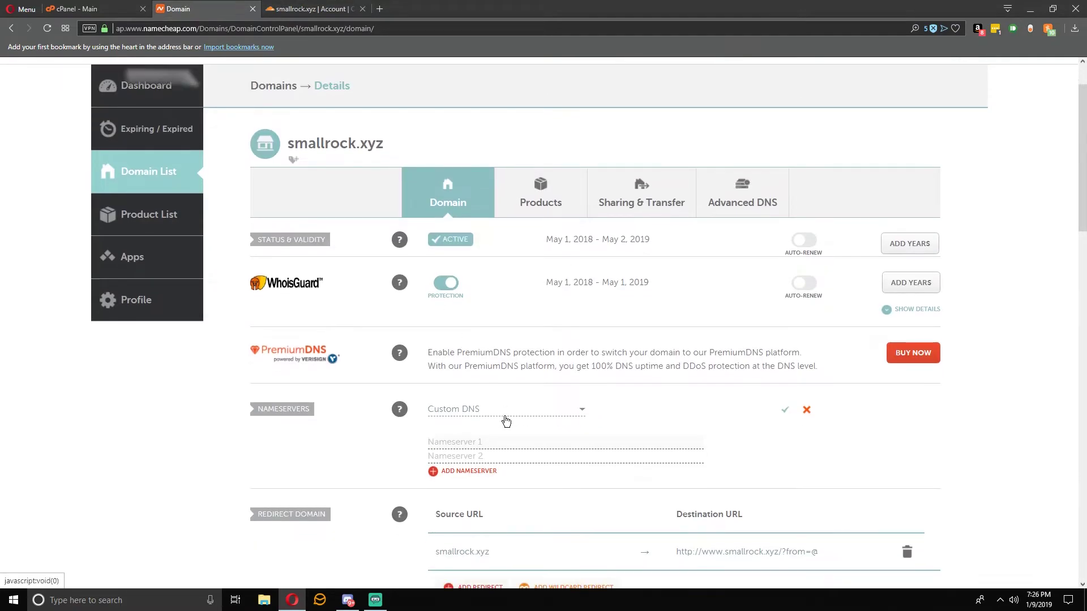
scroll(470, 342, "down", 3)
left_click(311, 9)
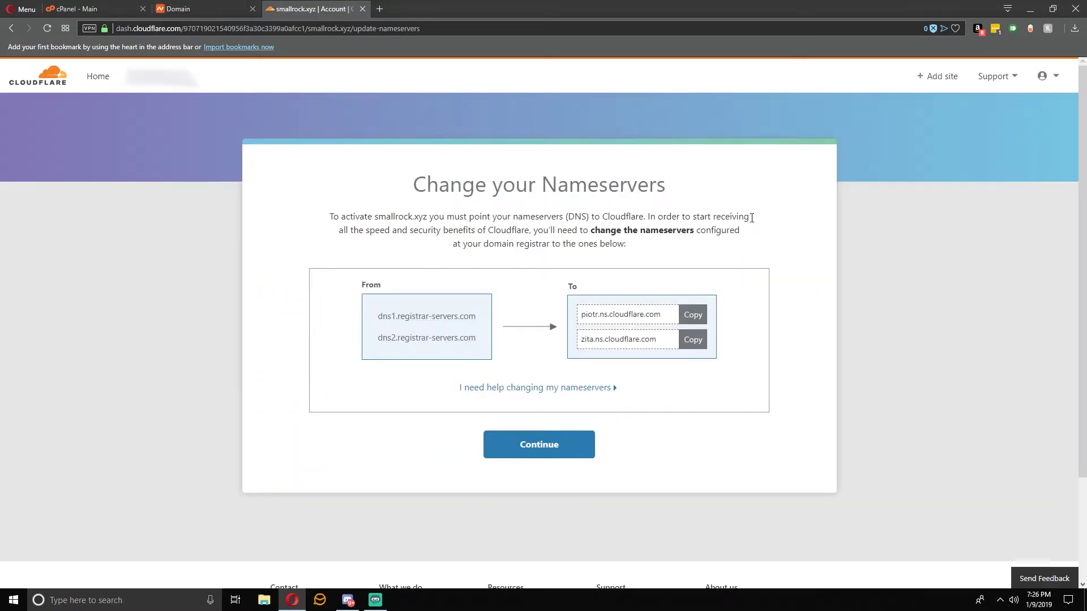
left_click(701, 323)
key("ctrl+c")
left_click(206, 11)
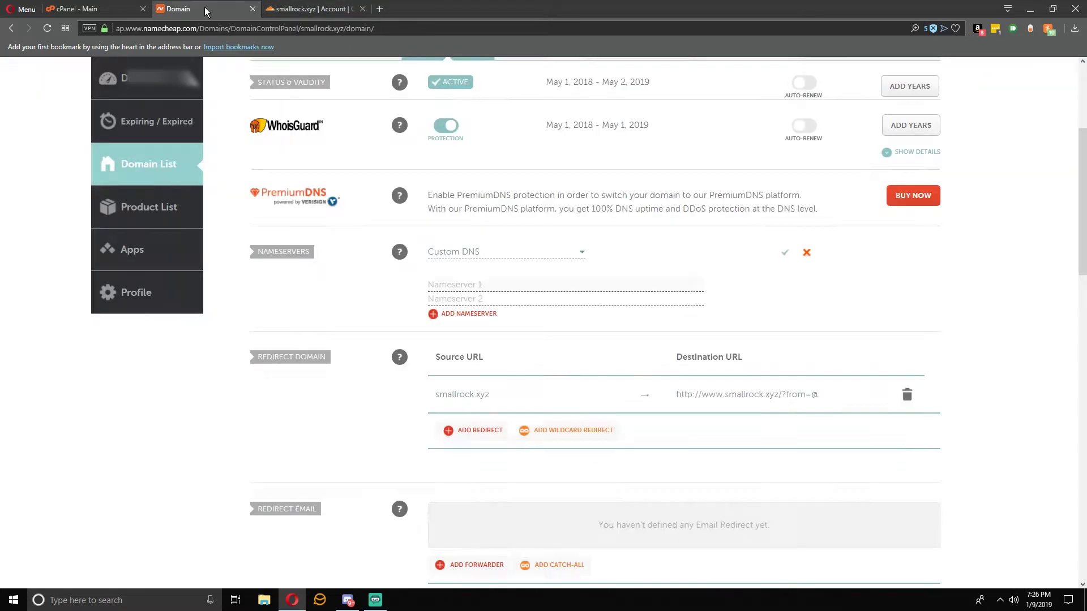
right_click(496, 290)
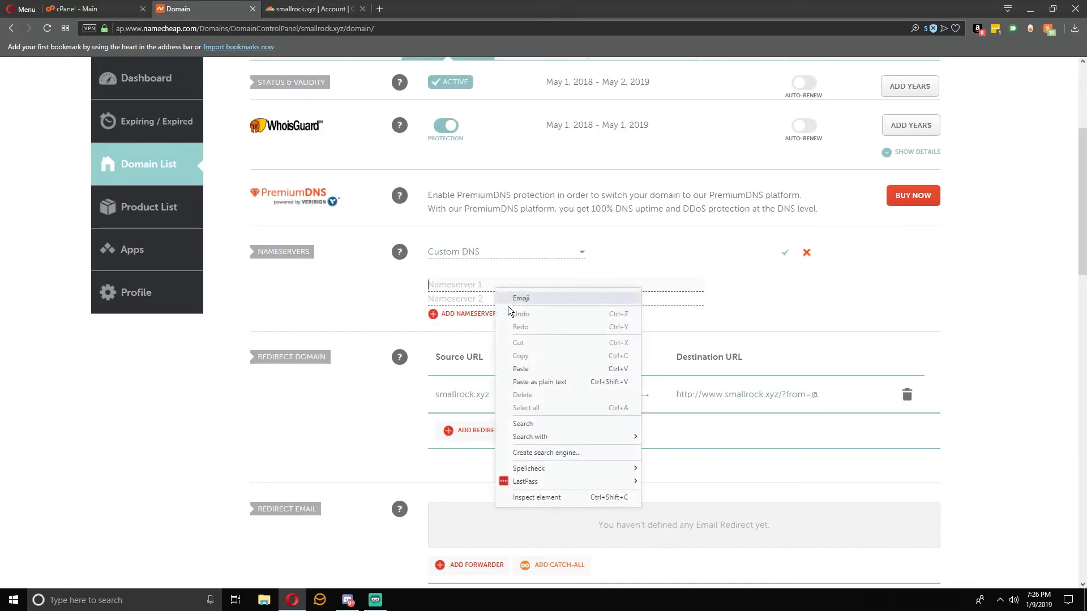
left_click(521, 368)
Paste the second Cloudflare nameserver, zita.ns.cloudflare.com, into Namecheap's Nameserver 2
left_click(311, 8)
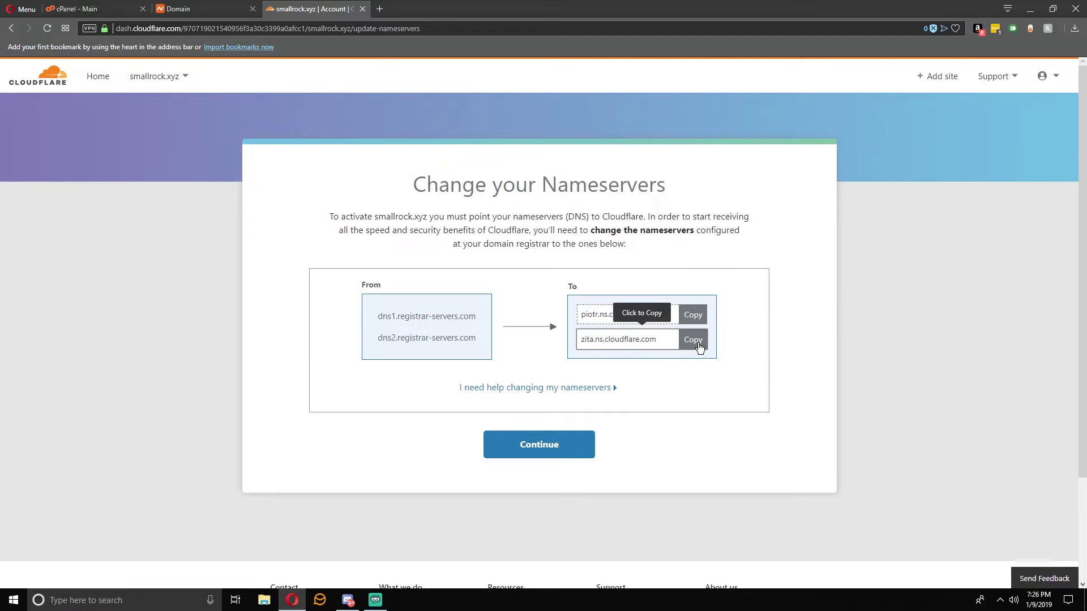
left_click(700, 346)
left_click(179, 9)
left_click(469, 300)
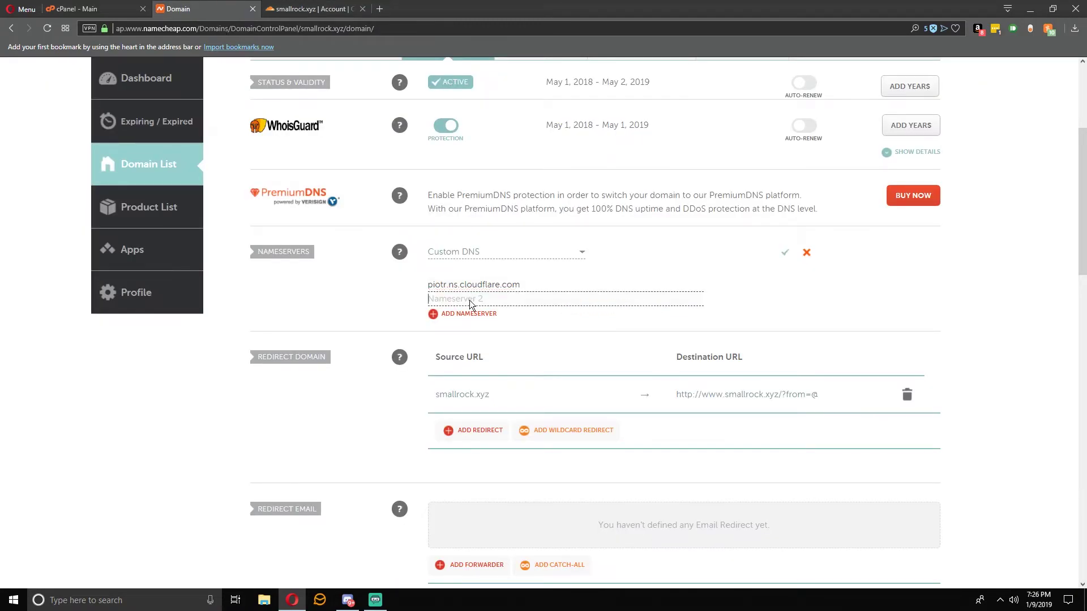
right_click(470, 304)
left_click(529, 383)
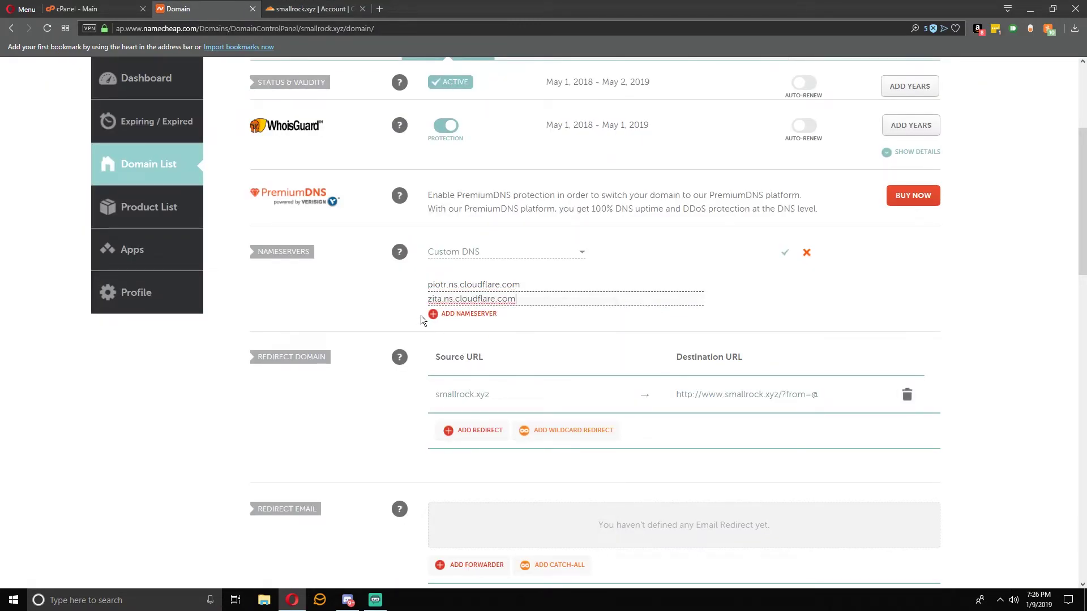
Verify both nameservers against Cloudflare's list and save the custom DNS in Namecheap
left_click(542, 281)
left_click_drag(553, 285, 389, 280)
left_click(574, 292)
left_click(300, 8)
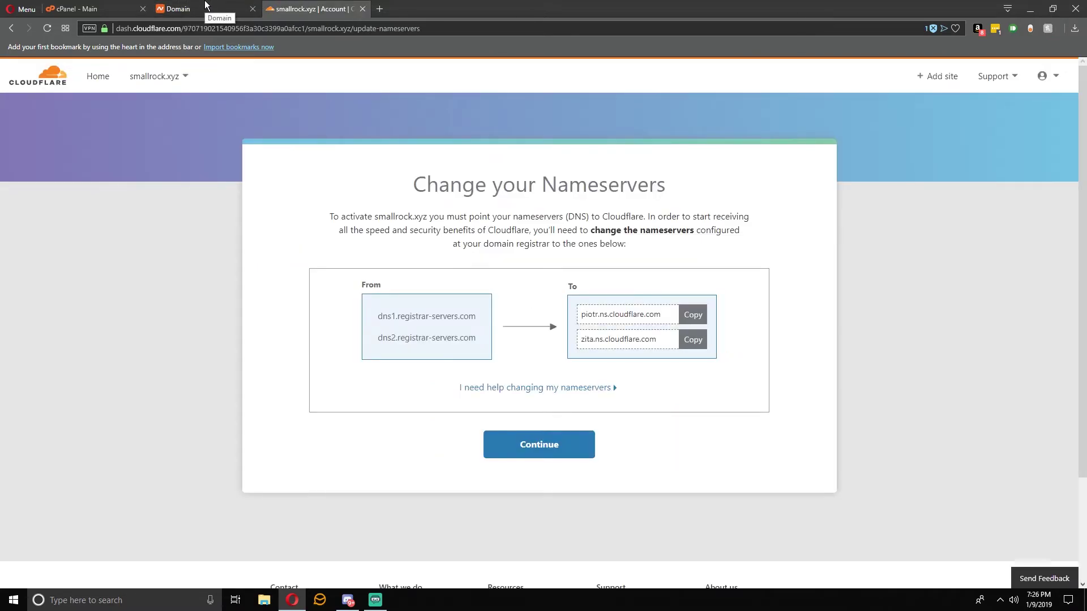
left_click(205, 7)
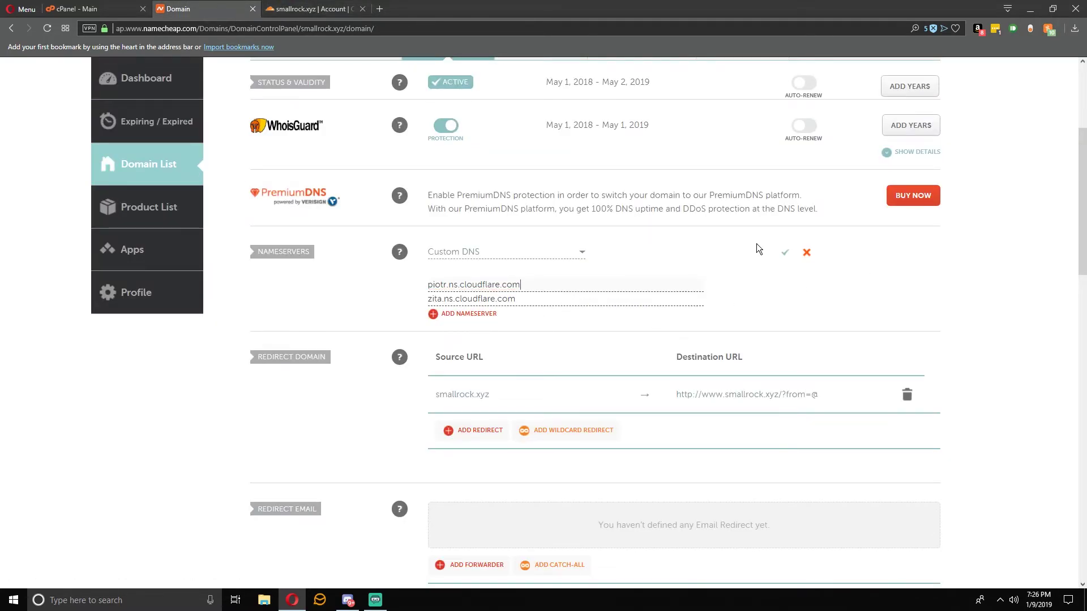
left_click(787, 257)
key("ctrl+Tab")
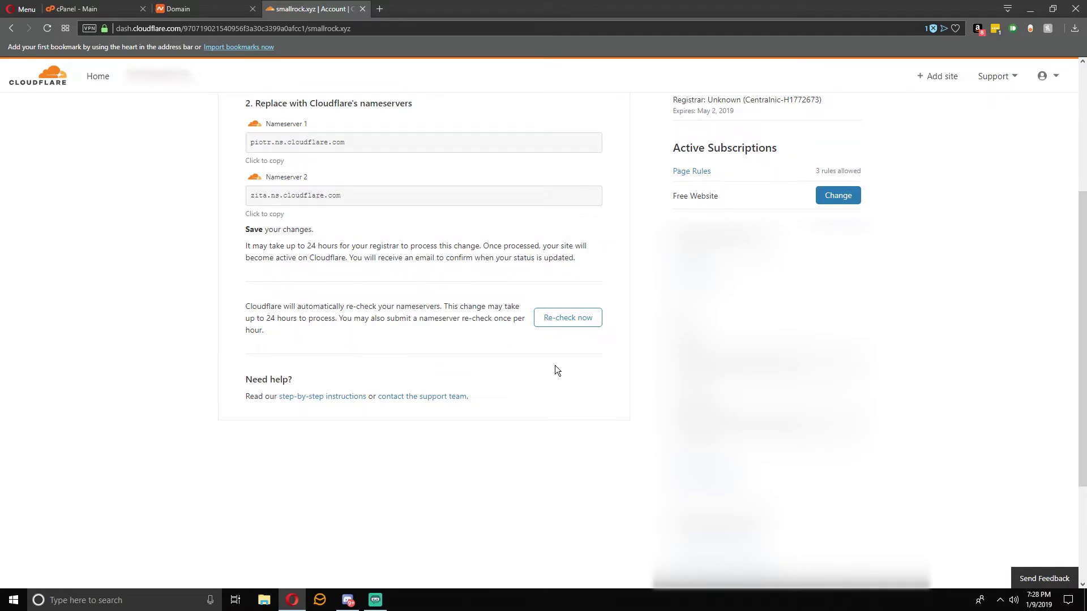
Re-check nameservers until Cloudflare confirms it protects smallrock.xyz, then put smallrock.xyz in a new tab
left_click(581, 321)
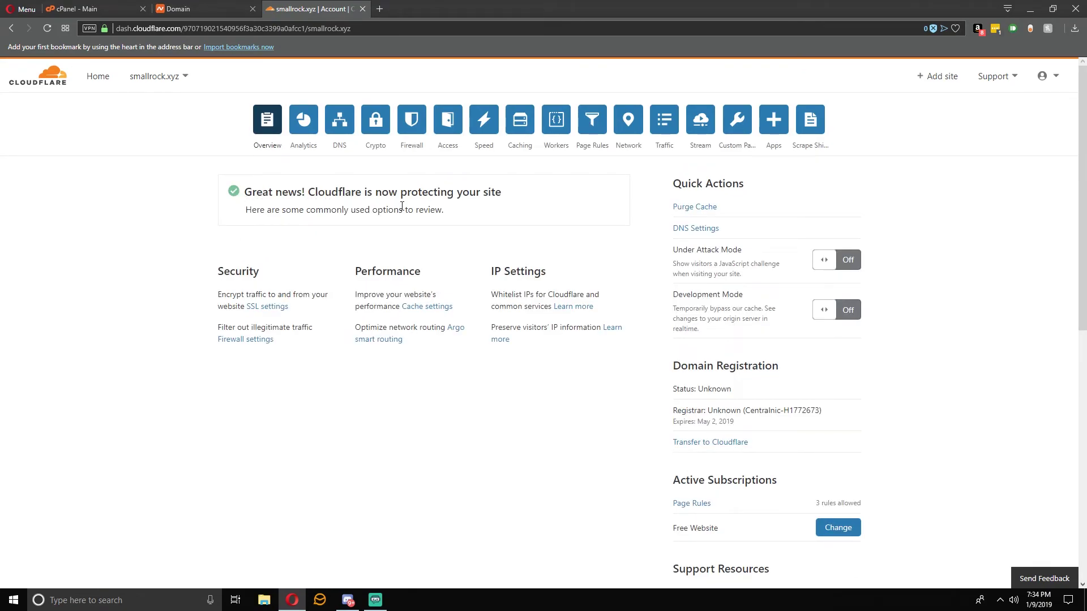
key("ctrl+t")
type("smallrock.xyz")
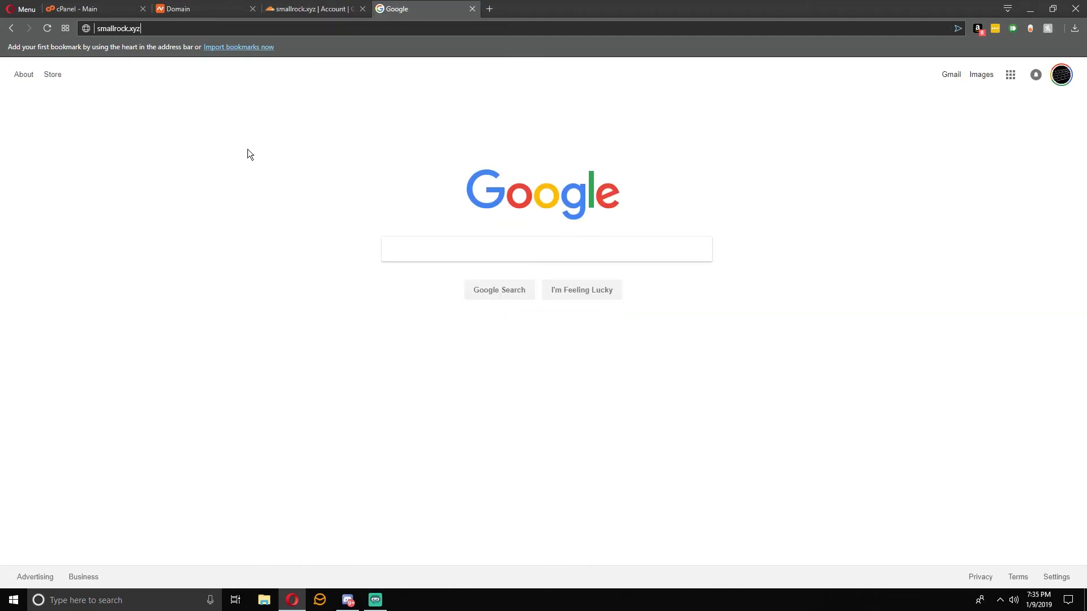
Load smallrock.xyz, confirm the PebbleHost Tutorials page appears, and return to the Cloudflare overview
key("Return")
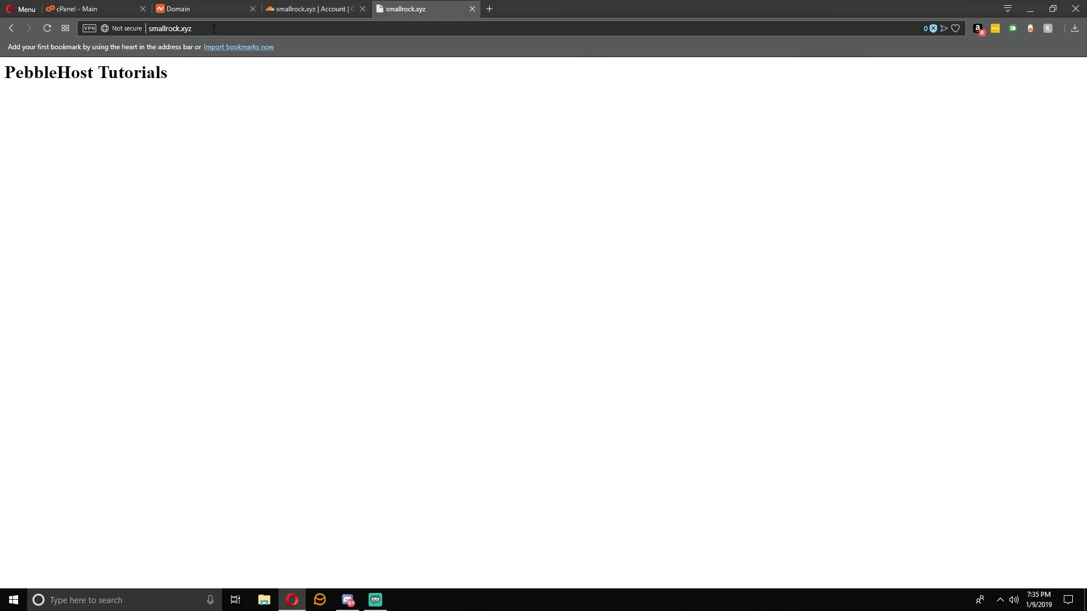
left_click(170, 28)
left_click(613, 219)
key("ctrl+Tab")
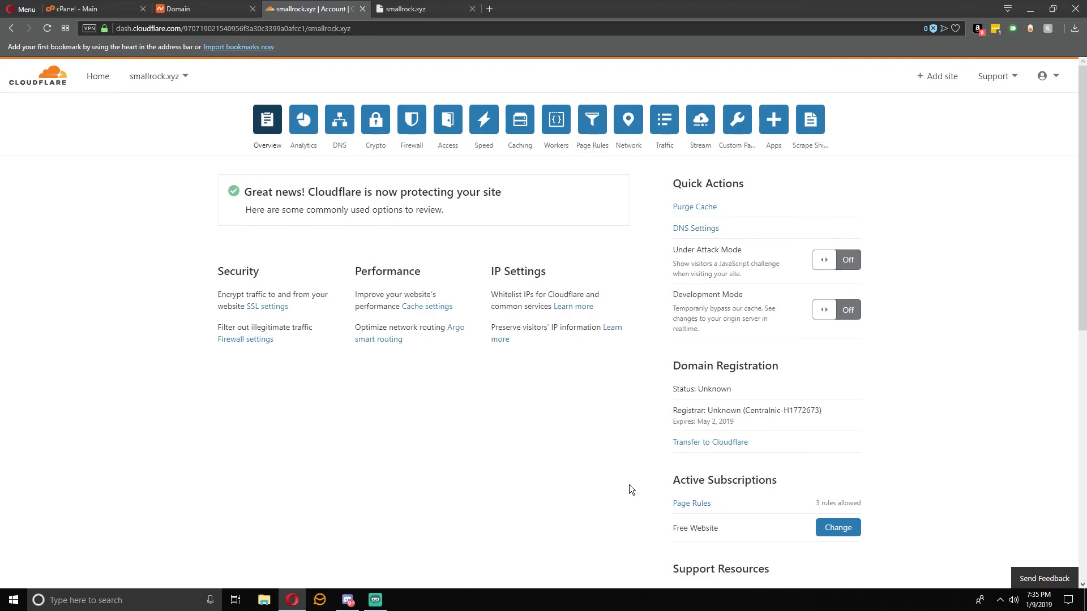